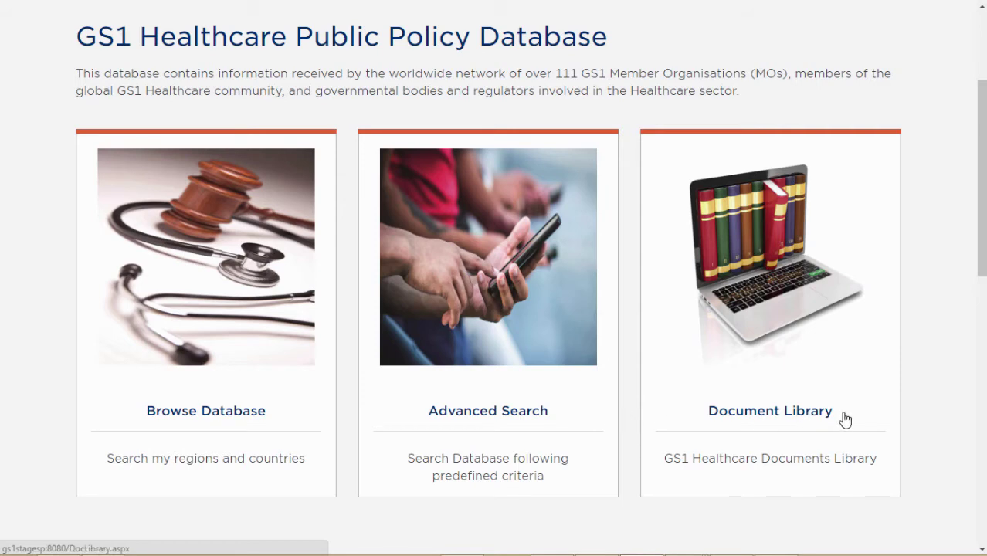
Open the Browse Database card from the home page to show the dossier listing.
{"action": "left_click_drag", "start_coordinate": [981, 258], "coordinate": [957, 387]}
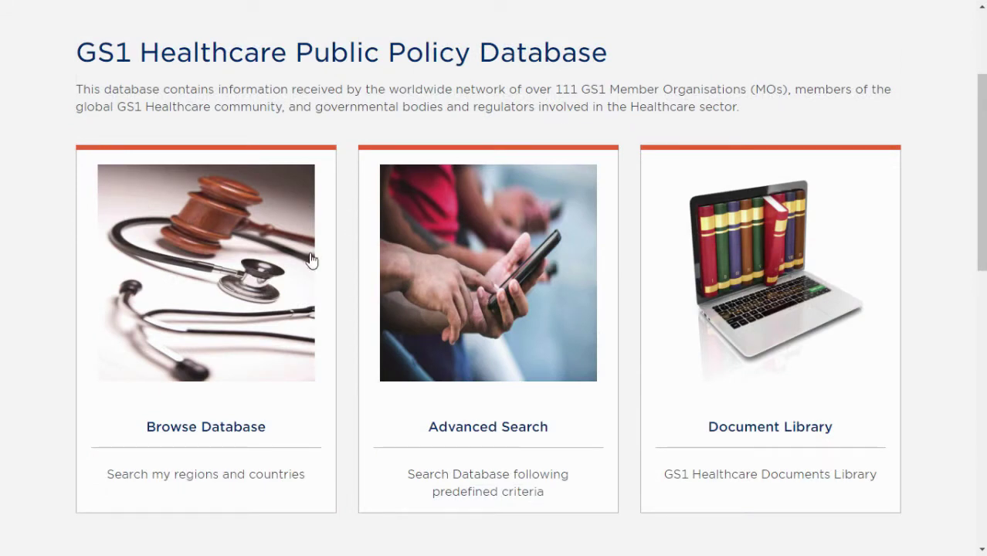
{"action": "left_click", "coordinate": [200, 318]}
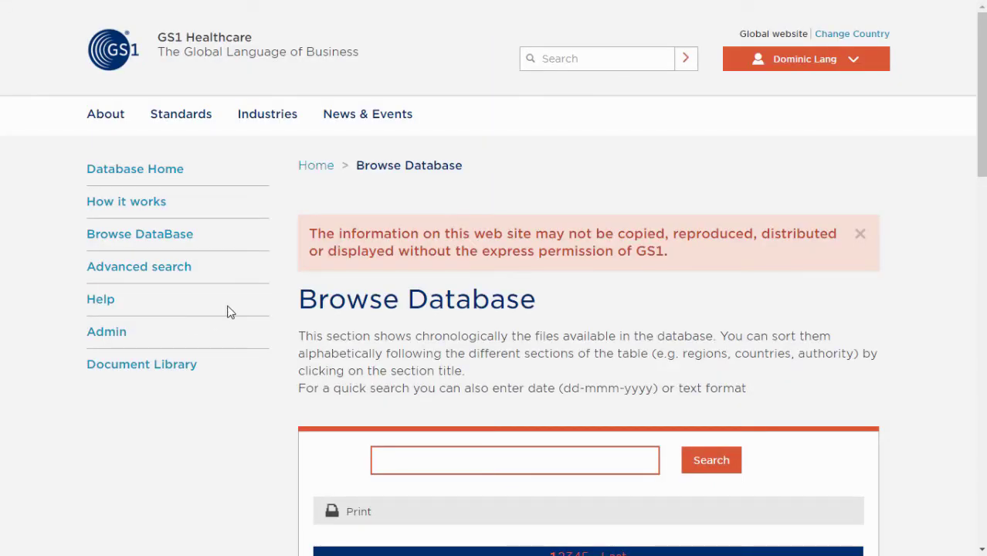
Sort the dossier table by Country, Product Type, then Last Update, oldest 09-Jun-2010 first.
{"action": "scroll", "coordinate": [231, 309], "scroll_direction": "down", "scroll_amount": 5}
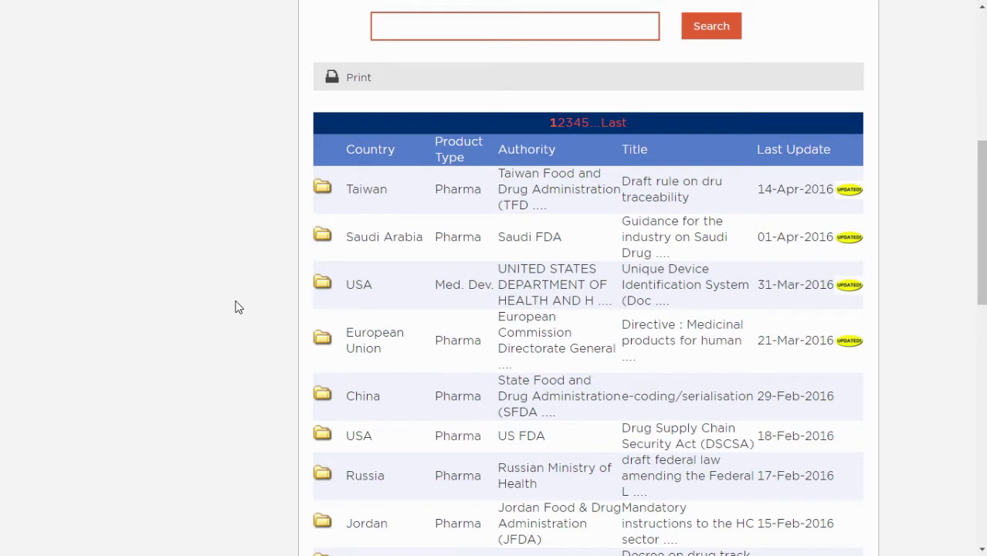
{"action": "left_click", "coordinate": [369, 153]}
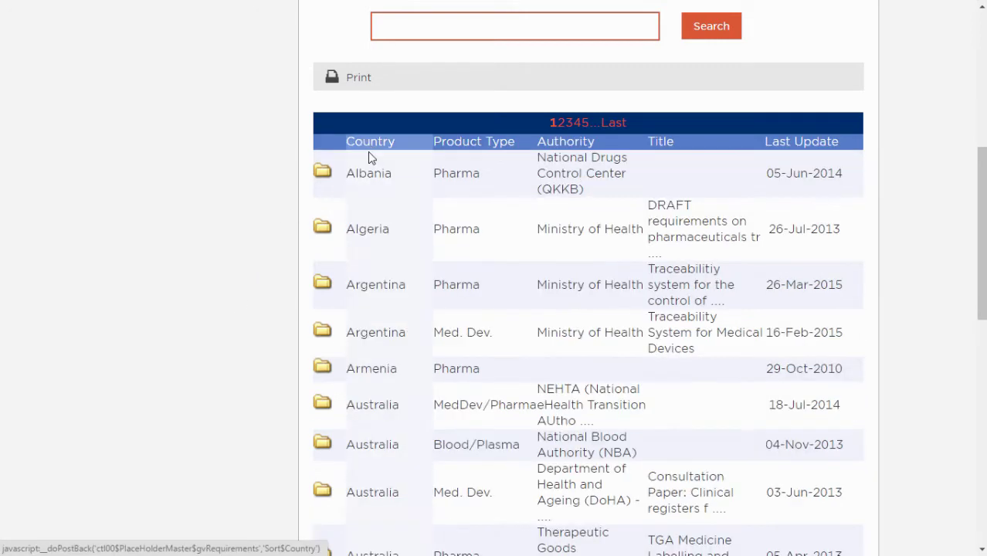
{"action": "left_click", "coordinate": [475, 145]}
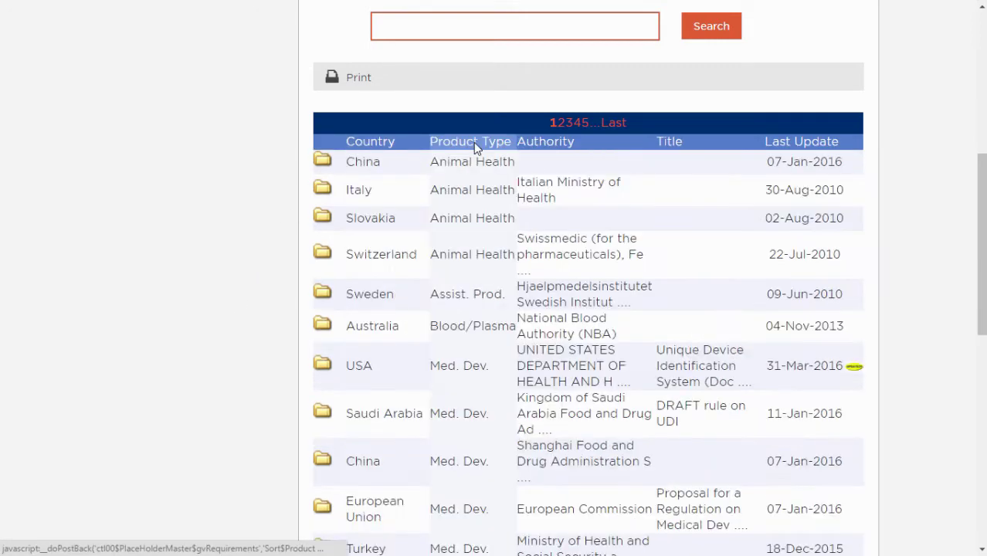
{"action": "left_click", "coordinate": [793, 145]}
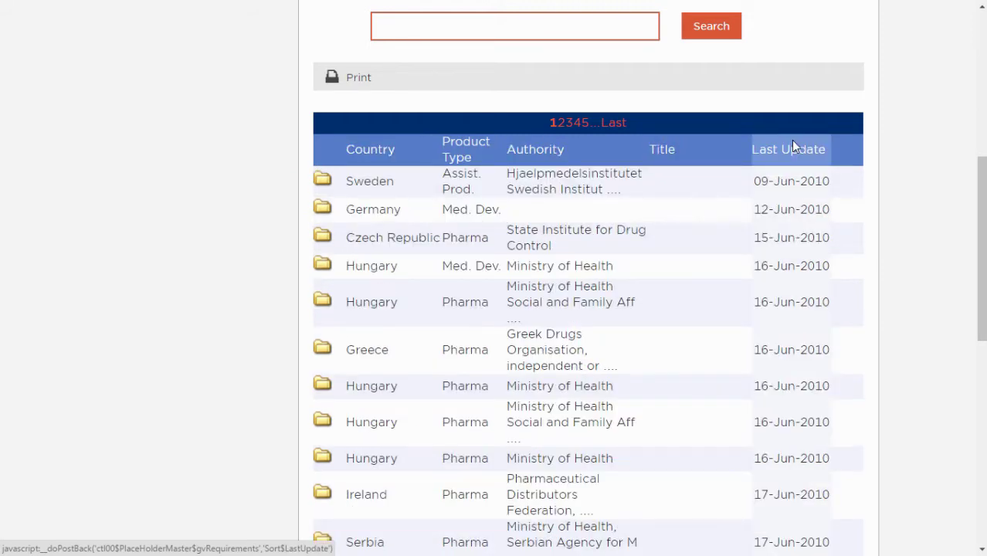
{"action": "scroll", "coordinate": [793, 145], "scroll_direction": "up", "scroll_amount": 2}
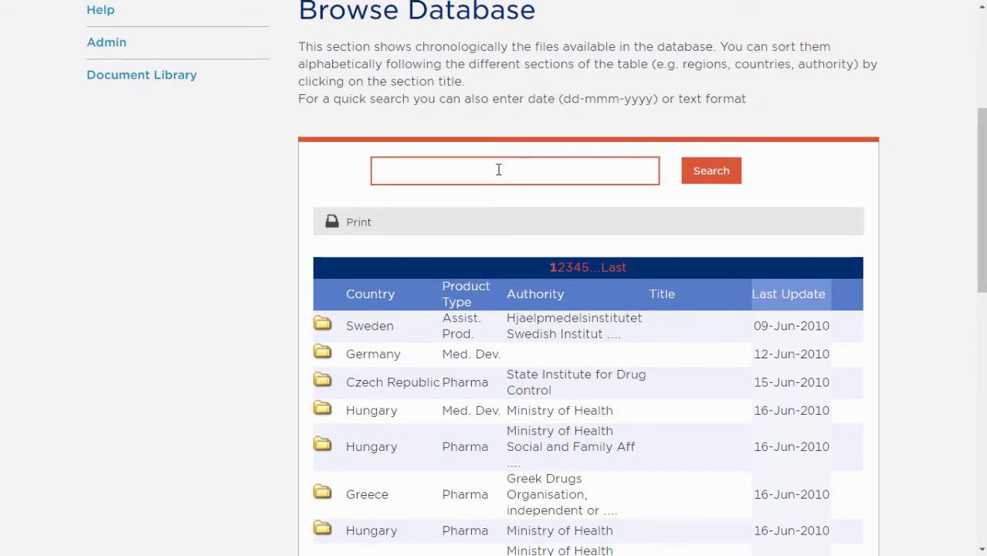
Quick-search for 'south korea' and open the South Korea Pharma dossier.
{"action": "left_click", "coordinate": [498, 170]}
{"action": "type", "text": "sout"}
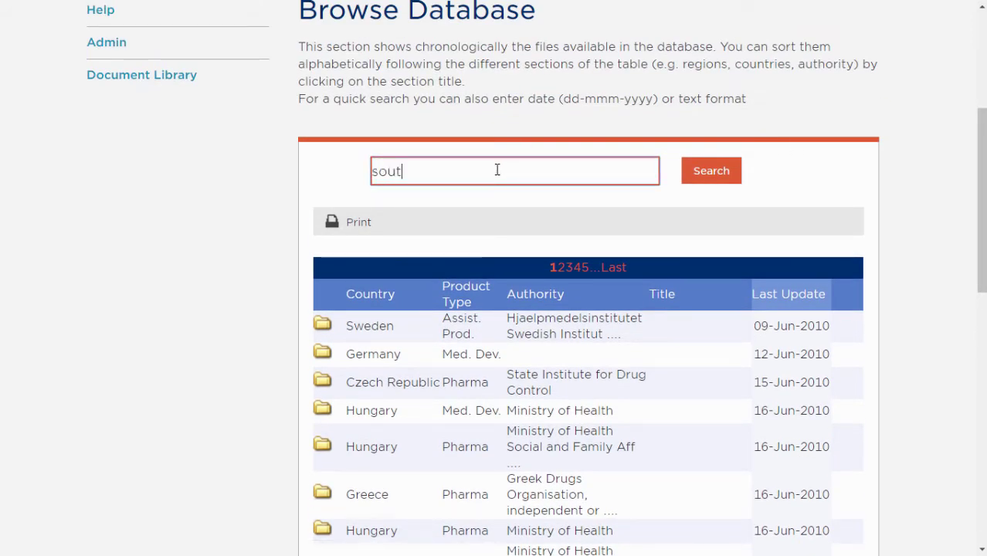
{"action": "type", "text": "h korea"}
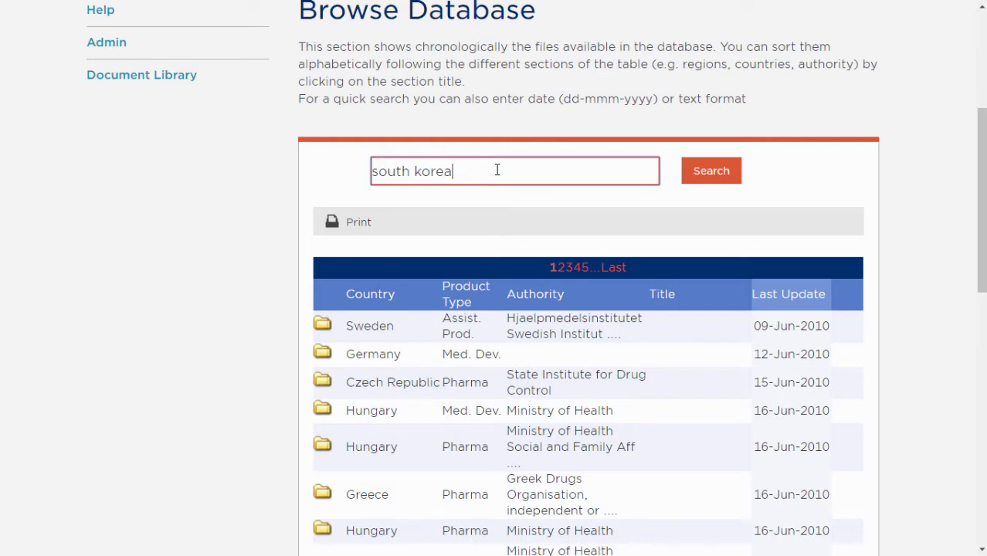
{"action": "left_click", "coordinate": [716, 177]}
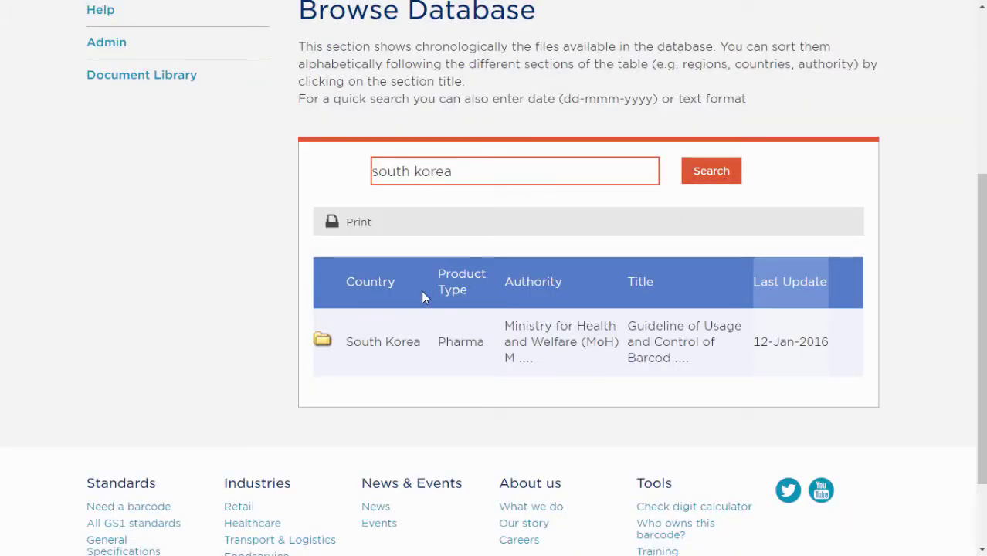
{"action": "left_click", "coordinate": [322, 340]}
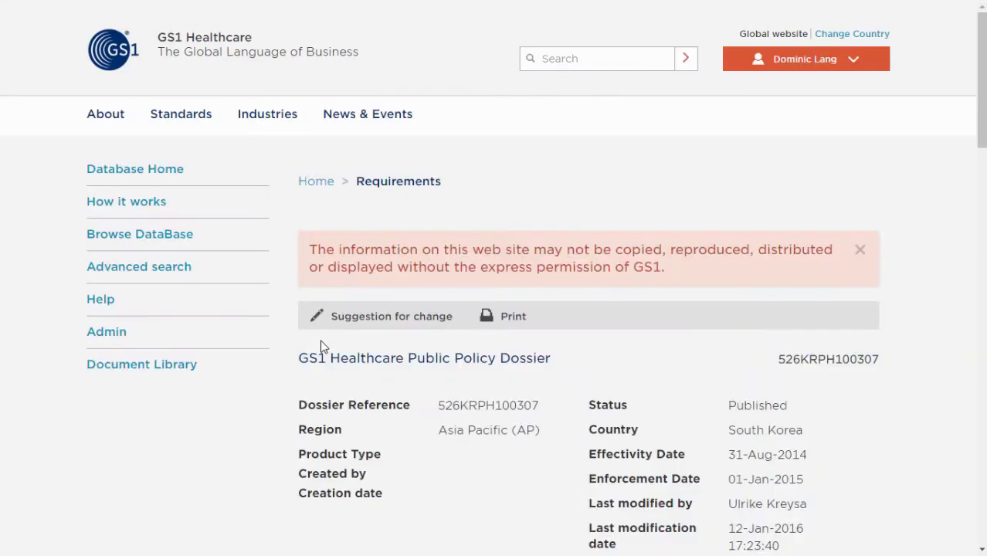
Expand and collapse Authority and Requirements Summary, then expand Attachments and Web Links.
{"action": "scroll", "coordinate": [464, 291], "scroll_direction": "down", "scroll_amount": 4}
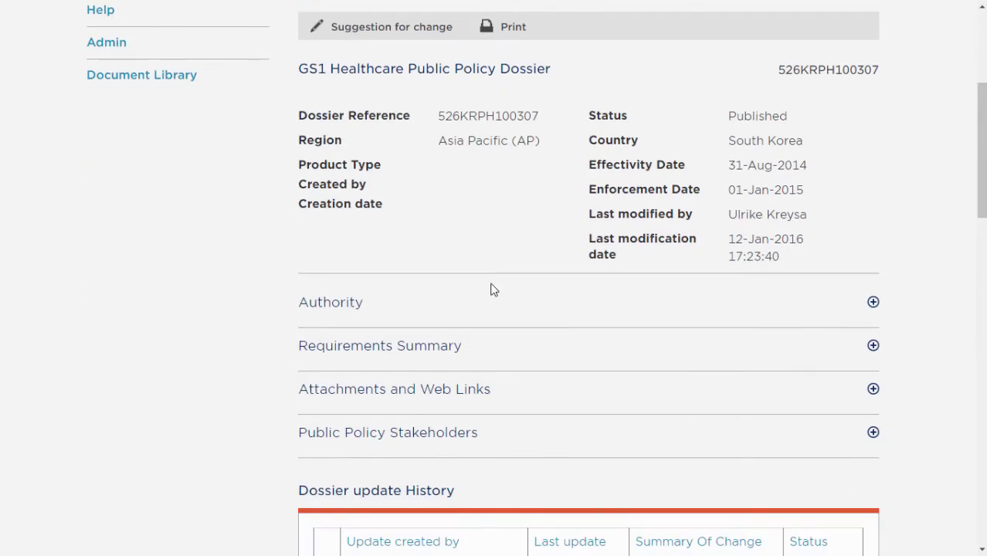
{"action": "left_click", "coordinate": [873, 302]}
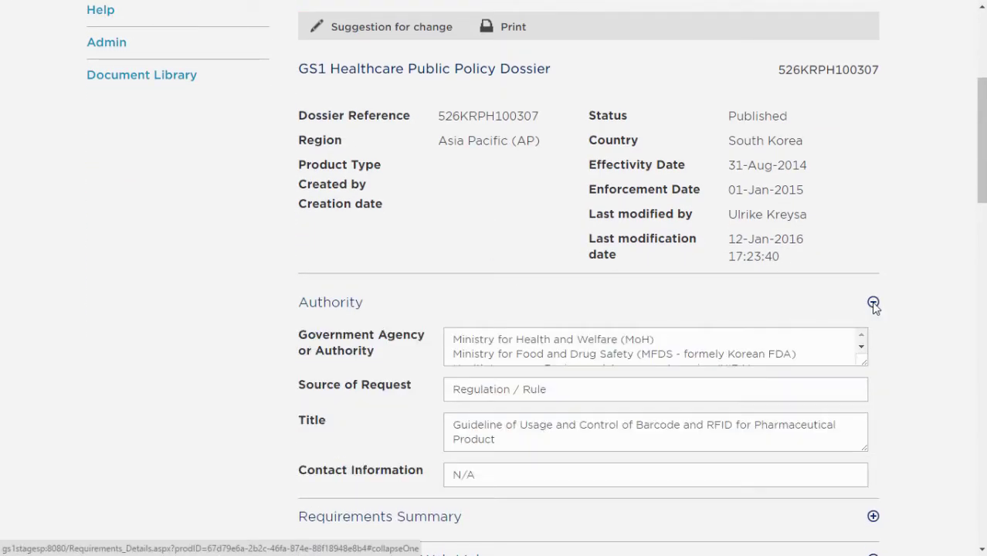
{"action": "left_click", "coordinate": [873, 303]}
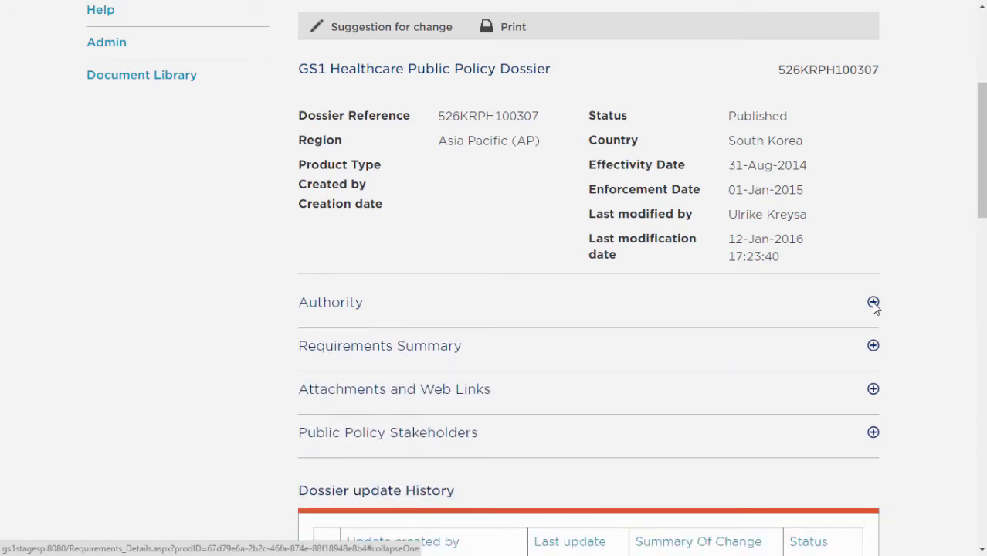
{"action": "left_click", "coordinate": [872, 345]}
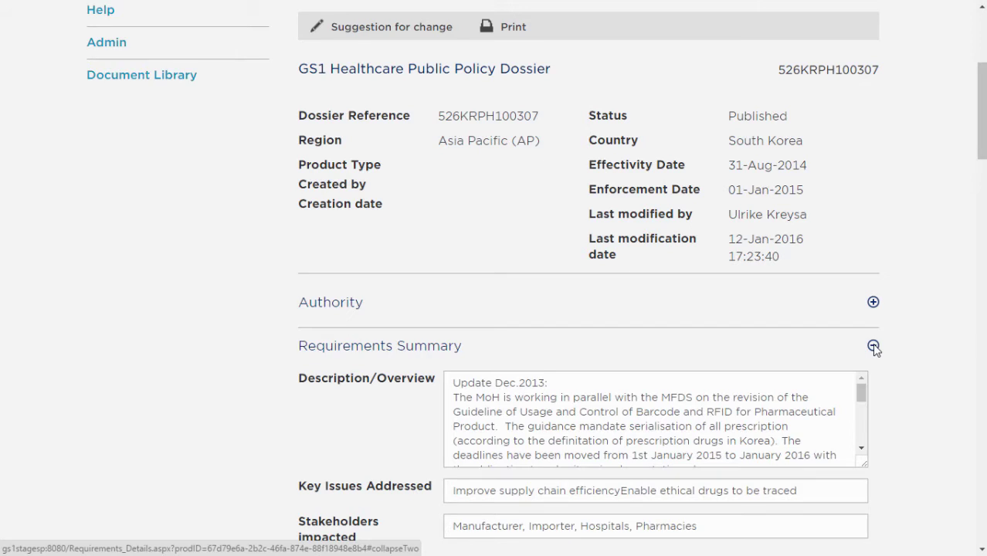
{"action": "left_click", "coordinate": [873, 346]}
{"action": "scroll", "coordinate": [874, 352], "scroll_direction": "down", "scroll_amount": 1}
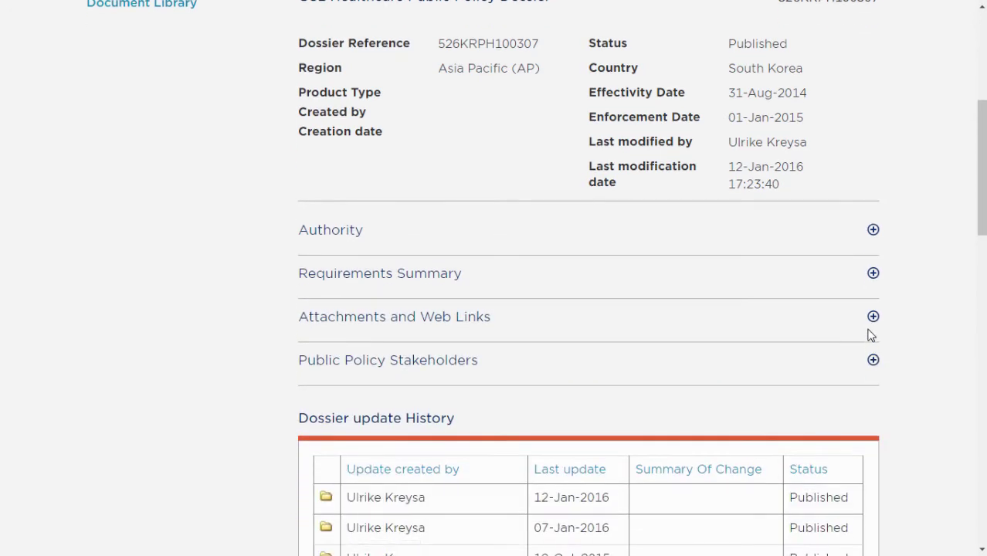
{"action": "left_click", "coordinate": [873, 317]}
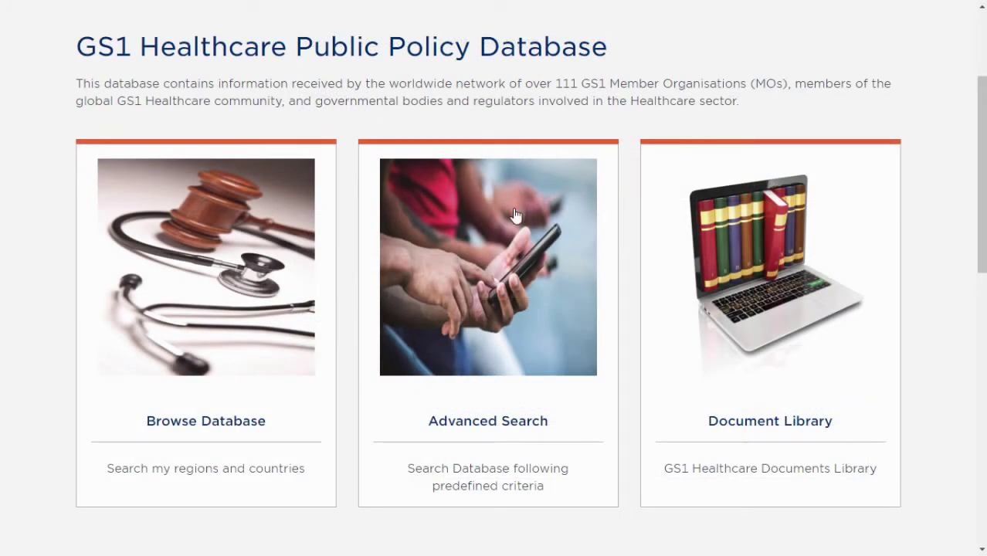
In Advanced Search, add the criterion Country equal Denmark.
{"action": "left_click", "coordinate": [512, 251]}
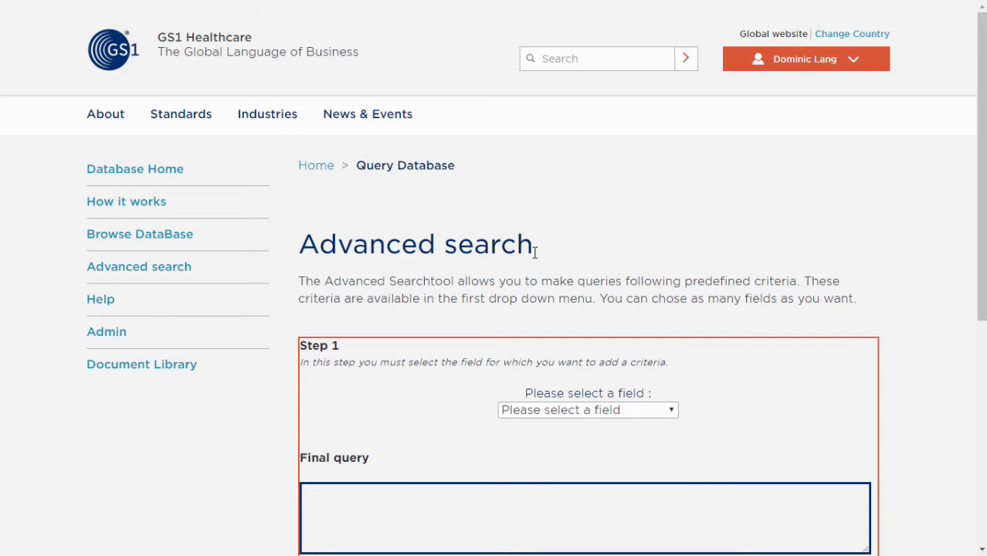
{"action": "left_click", "coordinate": [618, 411]}
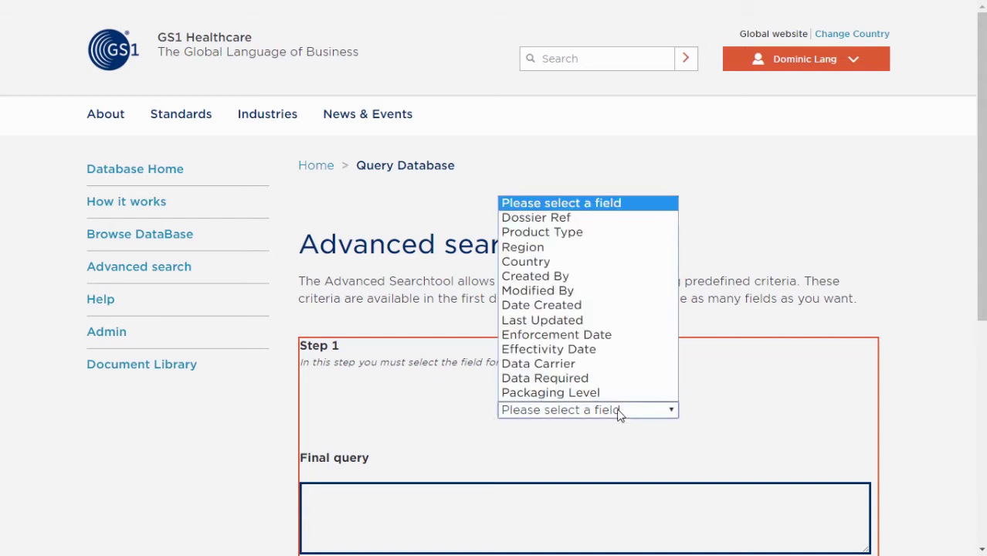
{"action": "left_click", "coordinate": [524, 263]}
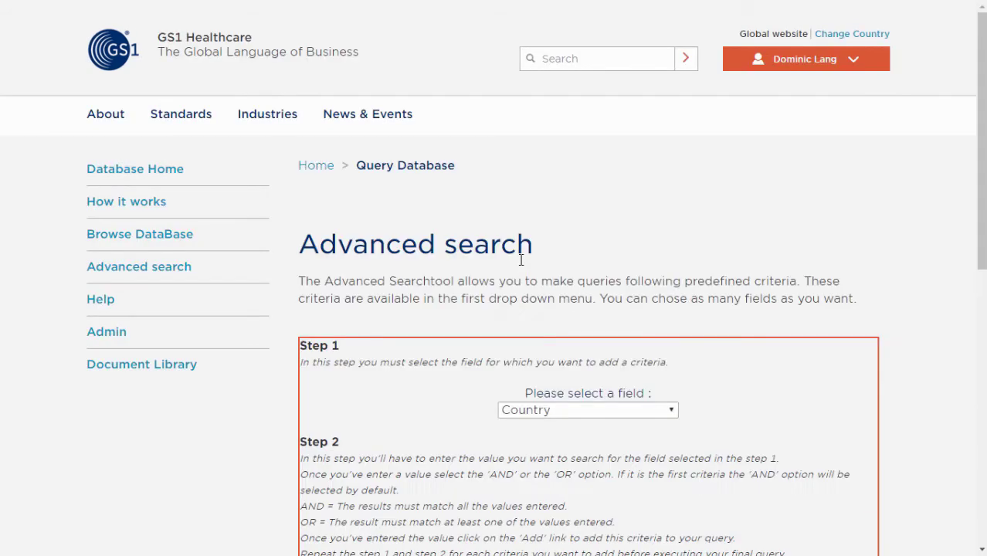
{"action": "scroll", "coordinate": [519, 263], "scroll_direction": "down", "scroll_amount": 2}
{"action": "scroll", "coordinate": [518, 263], "scroll_direction": "down", "scroll_amount": 1}
{"action": "left_click", "coordinate": [559, 393]}
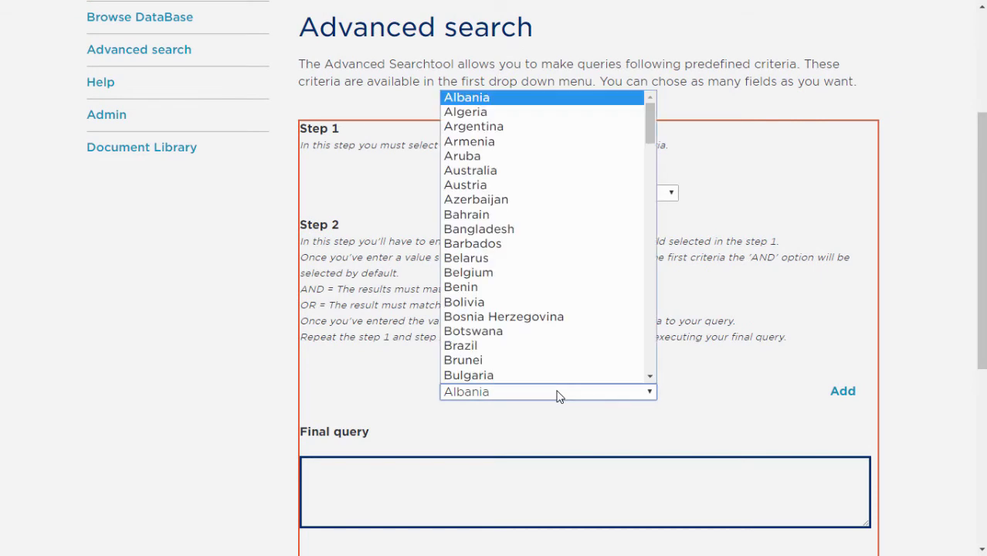
{"action": "key", "text": "d"}
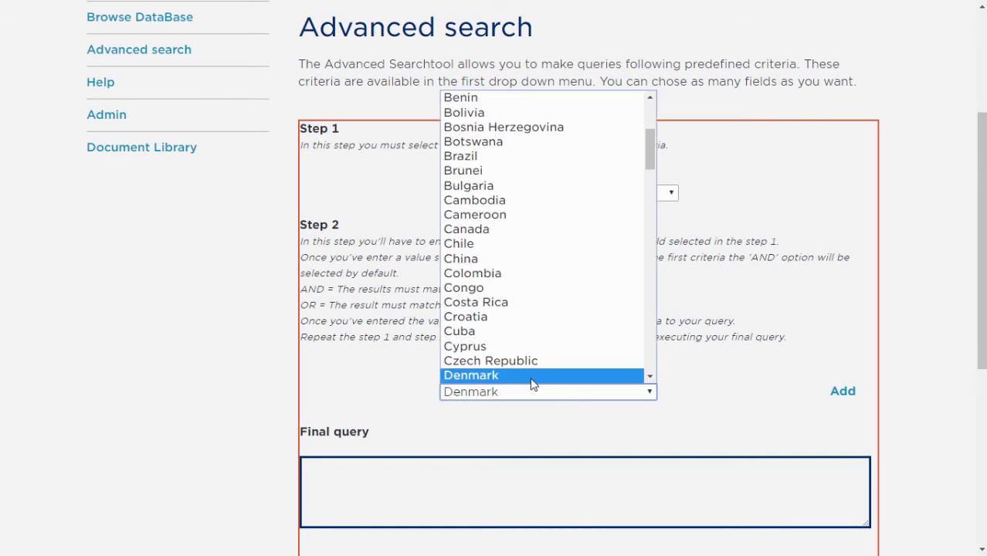
{"action": "left_click", "coordinate": [507, 376]}
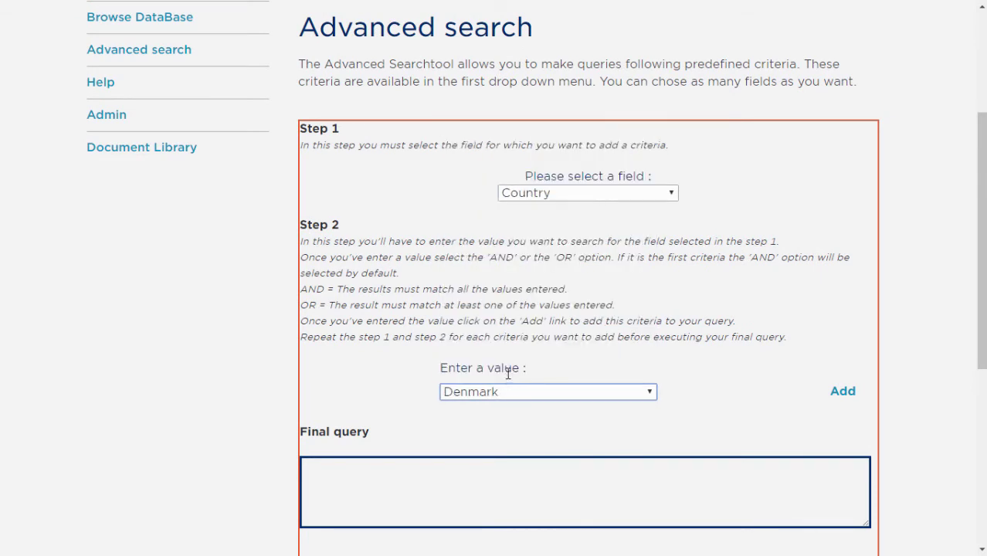
{"action": "left_click", "coordinate": [843, 392]}
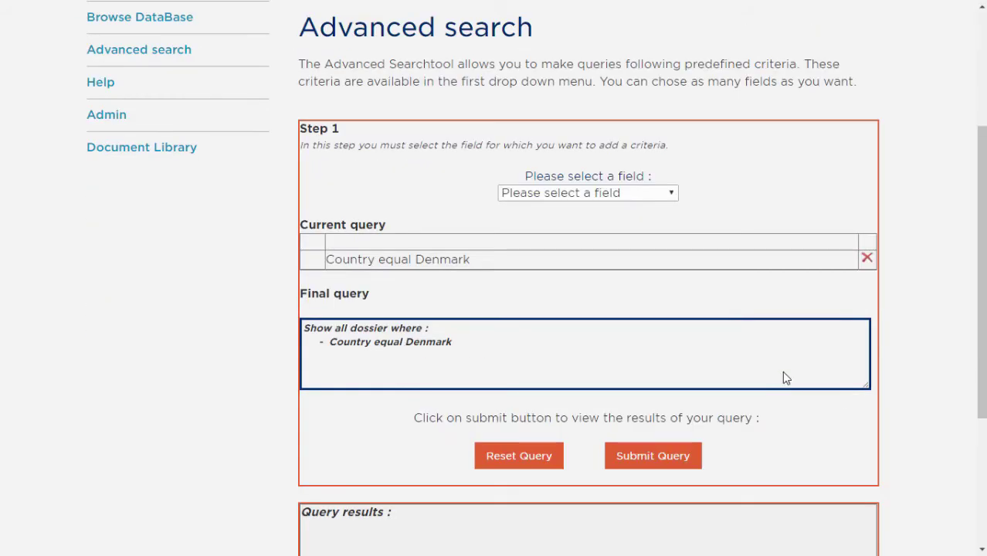
Add Packaging Level = Secondary Packaging and submit the combined query.
{"action": "left_click", "coordinate": [600, 193]}
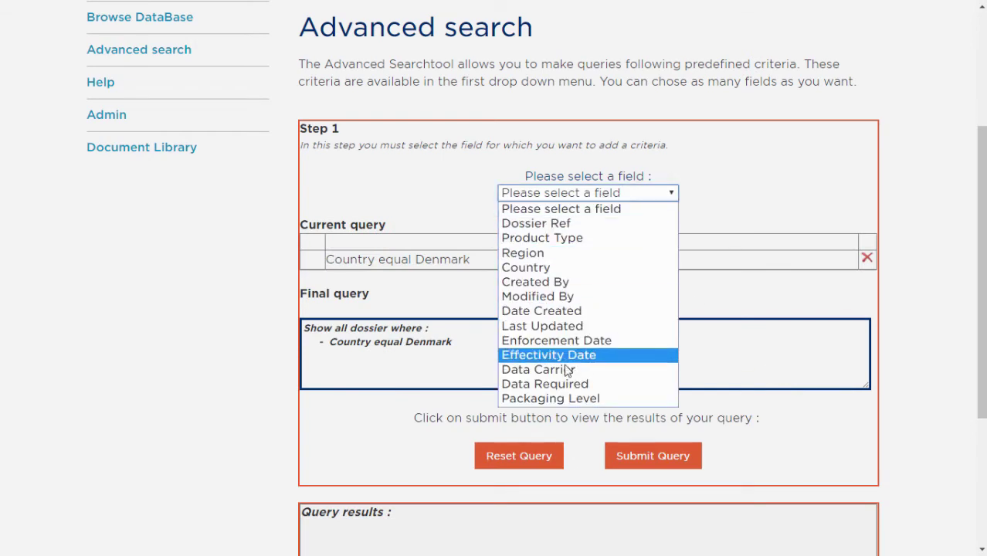
{"action": "left_click", "coordinate": [564, 398]}
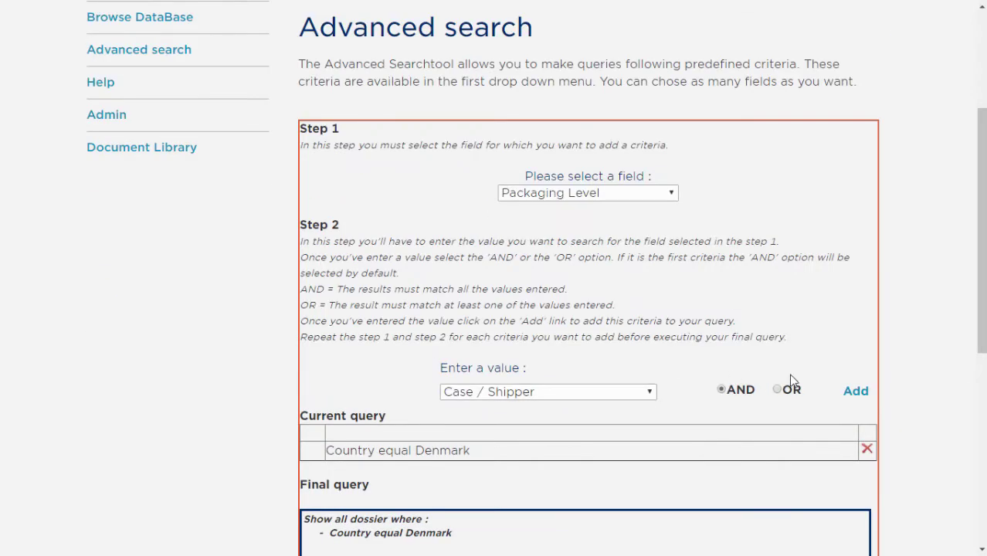
{"action": "left_click", "coordinate": [651, 393]}
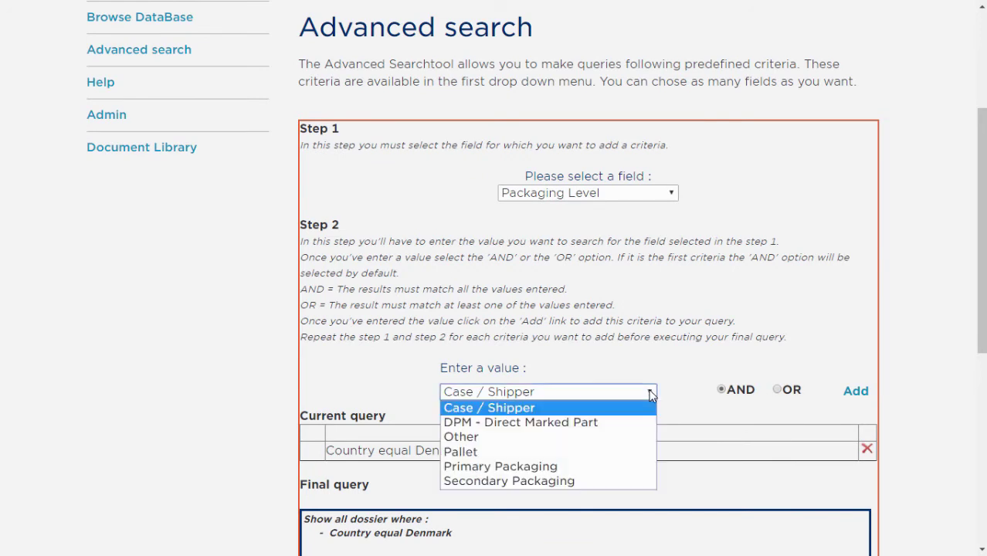
{"action": "left_click", "coordinate": [540, 481]}
{"action": "left_click", "coordinate": [855, 394]}
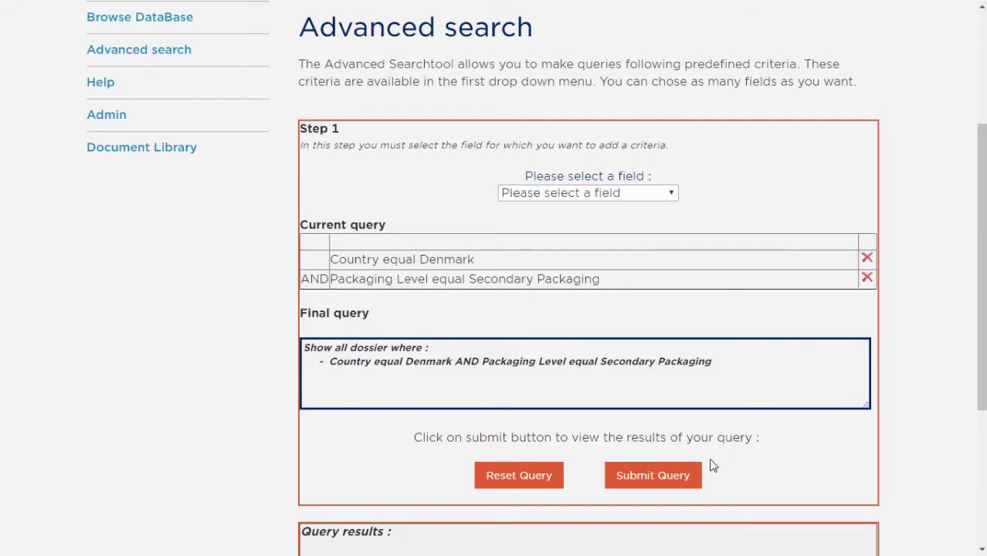
{"action": "left_click", "coordinate": [657, 480]}
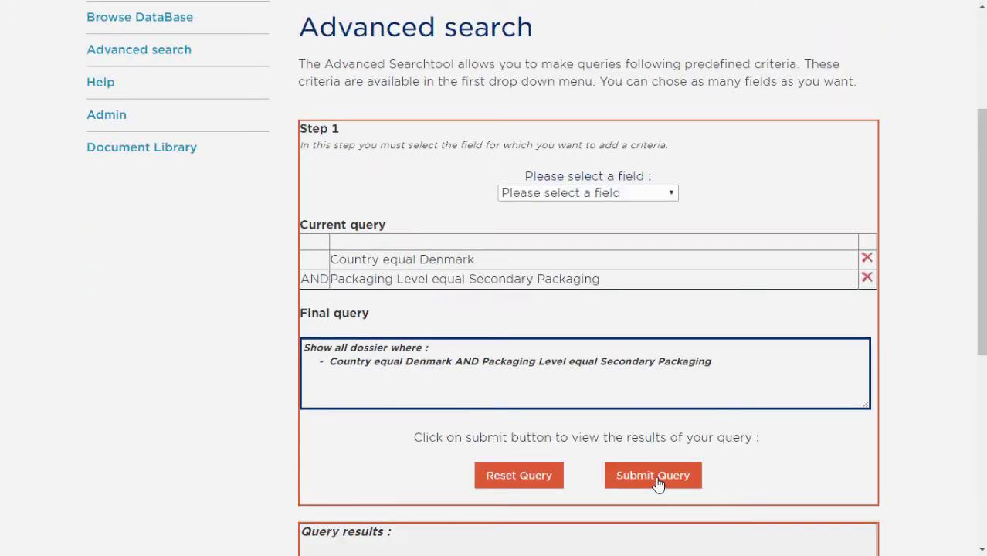
{"action": "scroll", "coordinate": [643, 430], "scroll_direction": "down", "scroll_amount": 4}
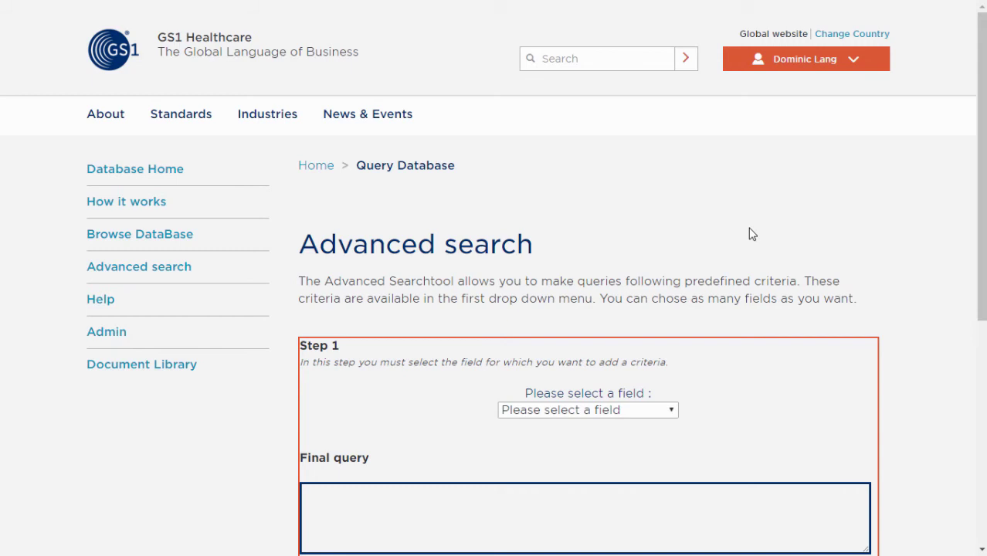
Query Data Carrier = 2D Bar Code : GS1 DataMatrix and review the 12 matching dossiers.
{"action": "left_click", "coordinate": [619, 411]}
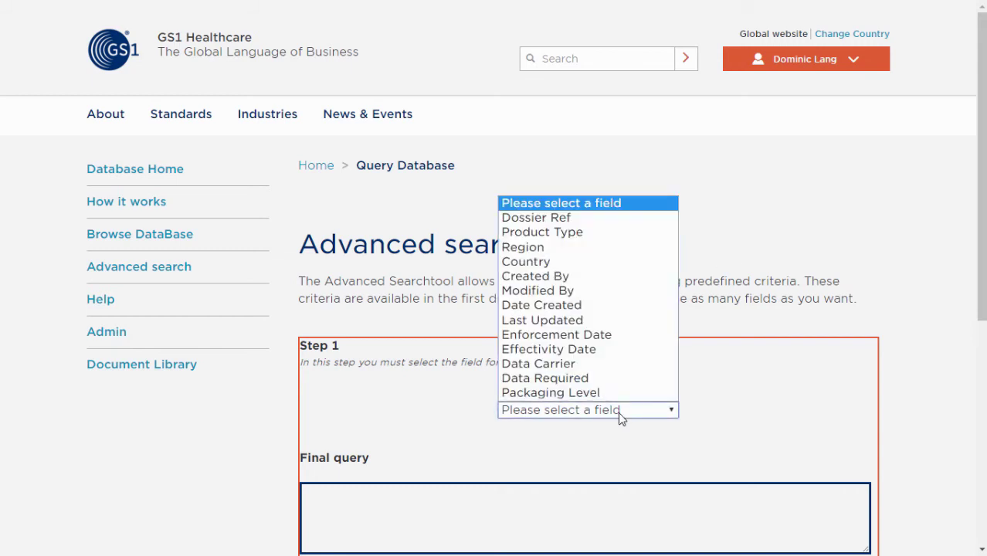
{"action": "left_click", "coordinate": [544, 364]}
{"action": "scroll", "coordinate": [587, 371], "scroll_direction": "down", "scroll_amount": 4}
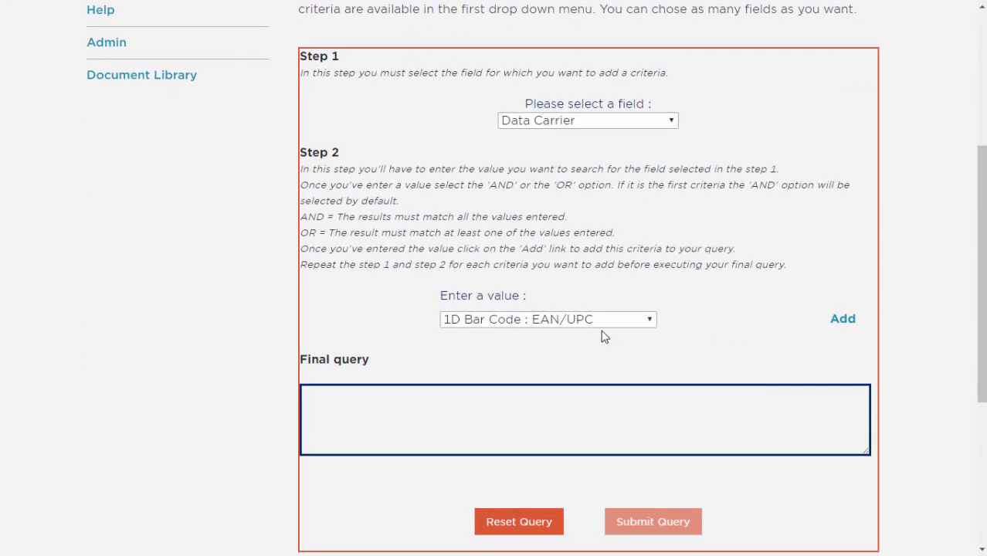
{"action": "left_click", "coordinate": [605, 321]}
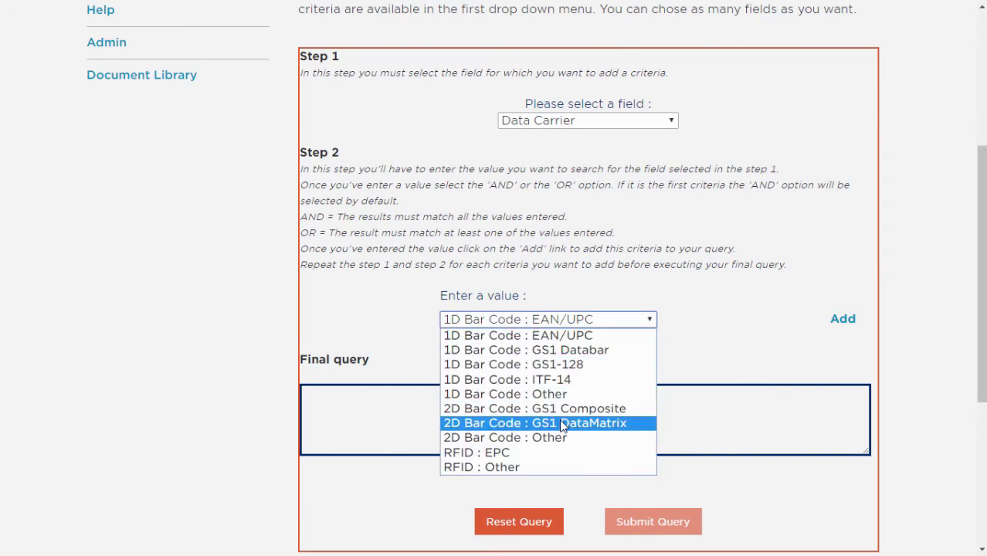
{"action": "left_click", "coordinate": [563, 424]}
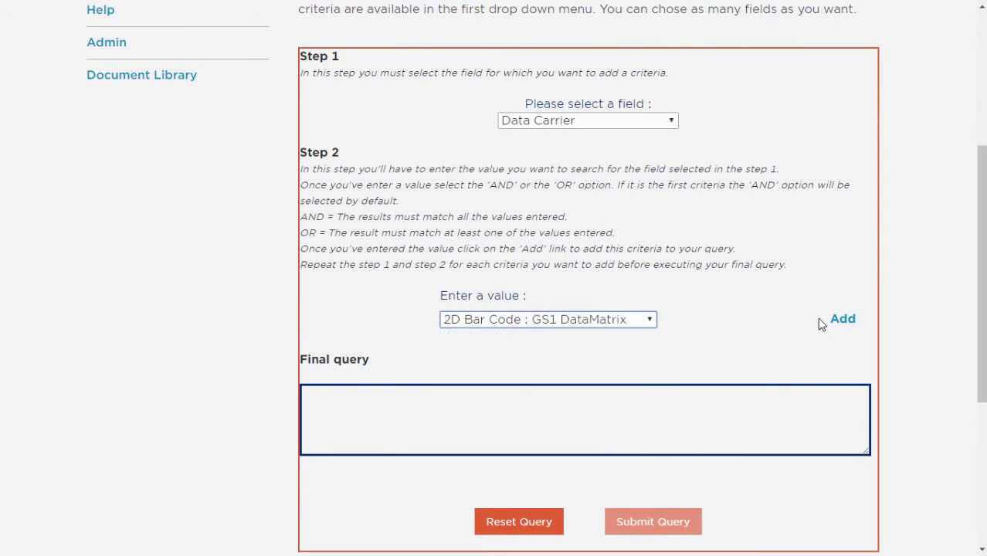
{"action": "left_click", "coordinate": [845, 328]}
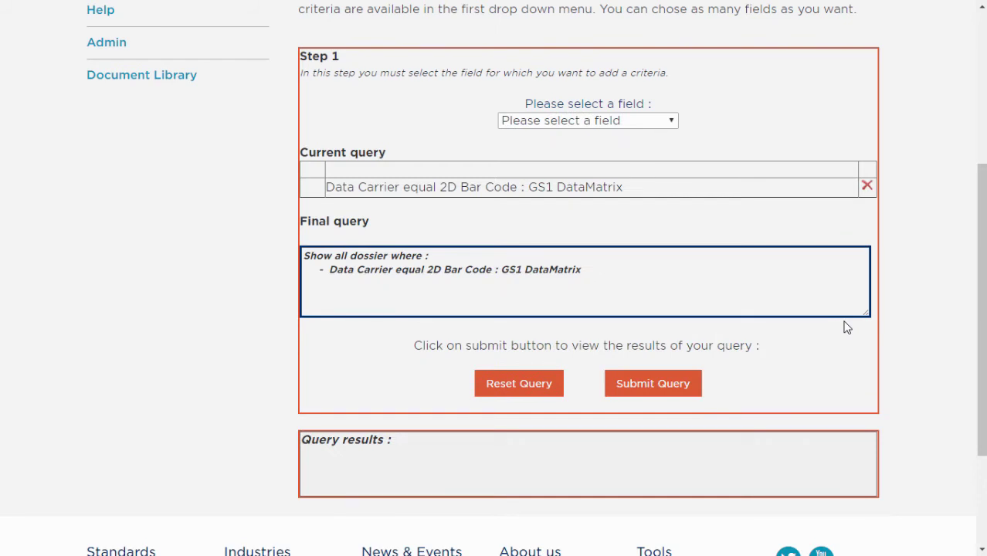
{"action": "left_click", "coordinate": [672, 389]}
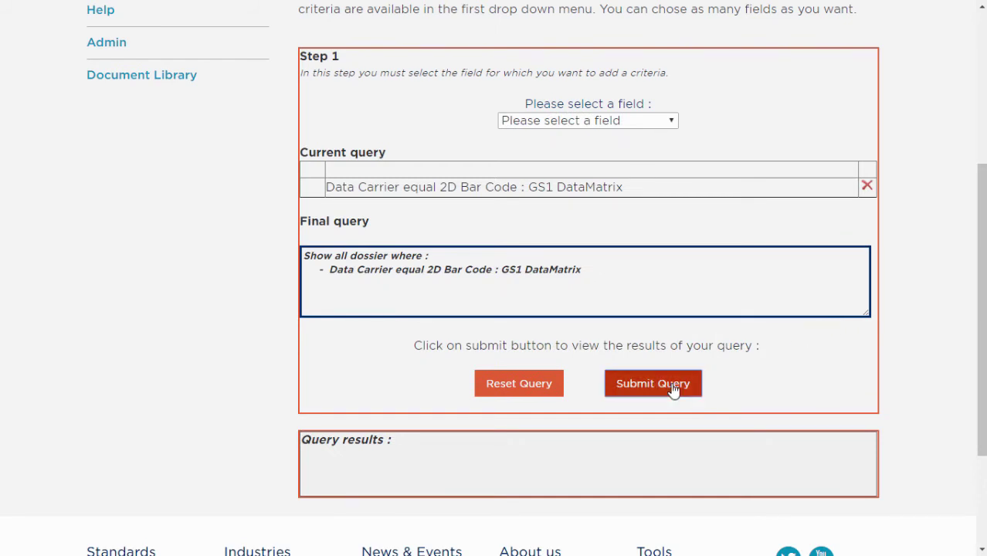
{"action": "scroll", "coordinate": [670, 386], "scroll_direction": "down", "scroll_amount": 4}
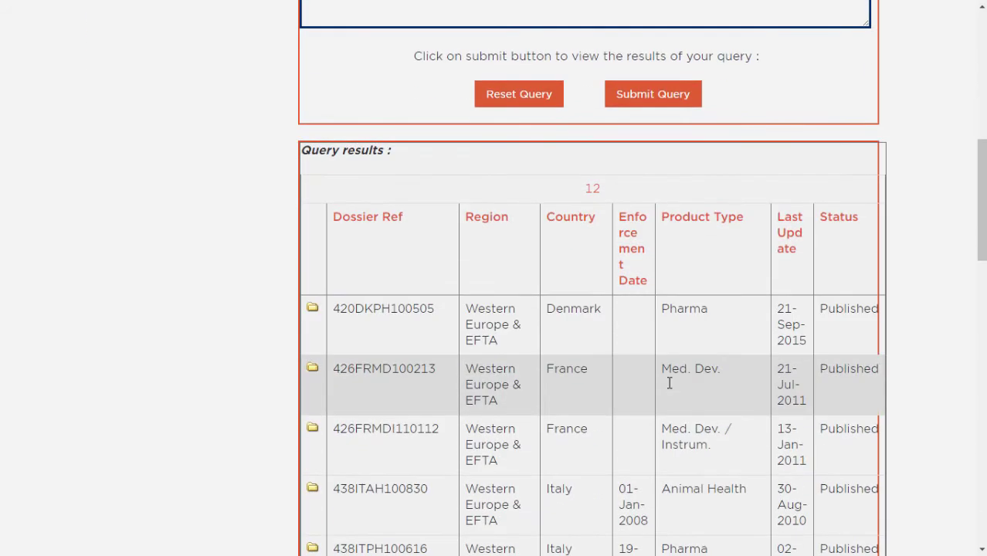
{"action": "scroll", "coordinate": [670, 383], "scroll_direction": "down", "scroll_amount": 3}
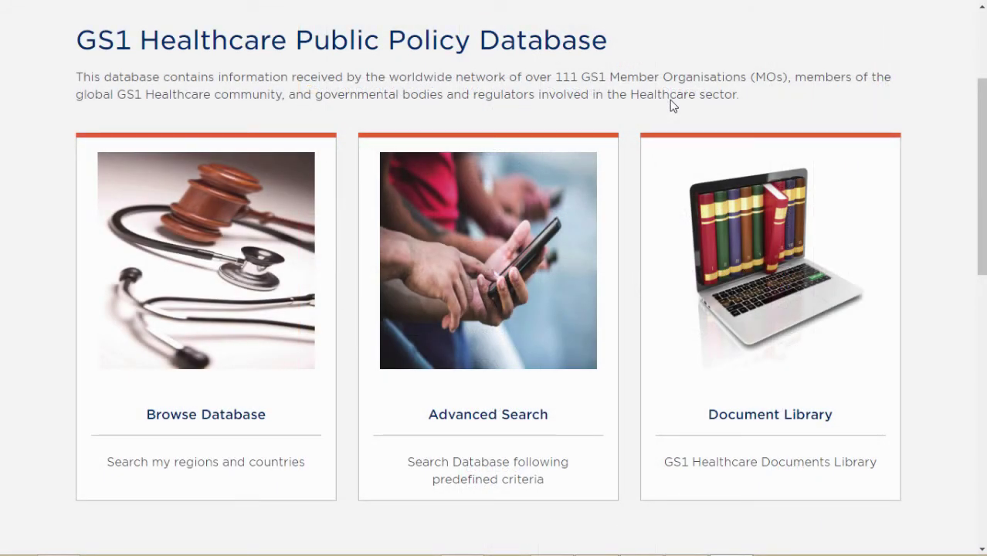
Open the Document Library and scroll its country list, starting with Argentina.
{"action": "left_click", "coordinate": [767, 270]}
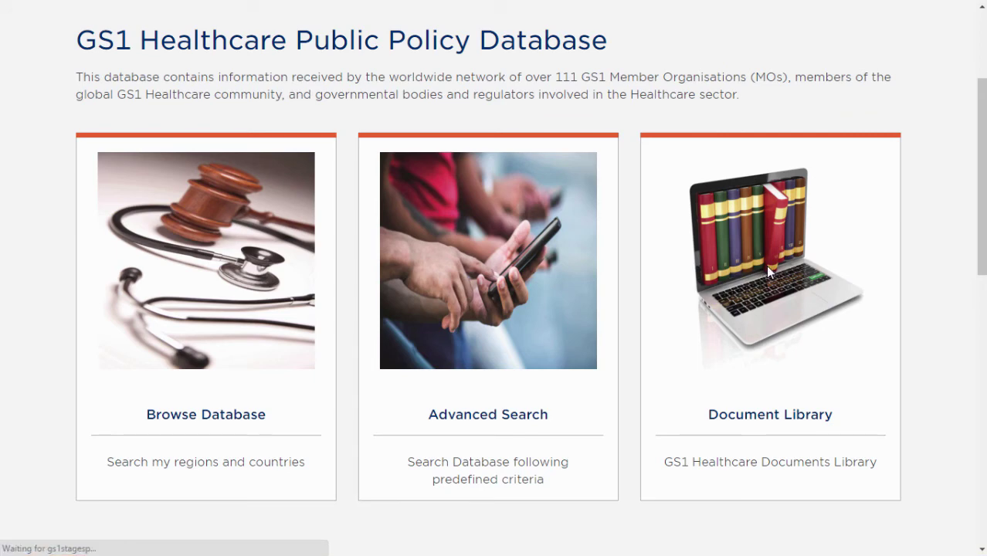
{"action": "scroll", "coordinate": [731, 263], "scroll_direction": "down", "scroll_amount": 1}
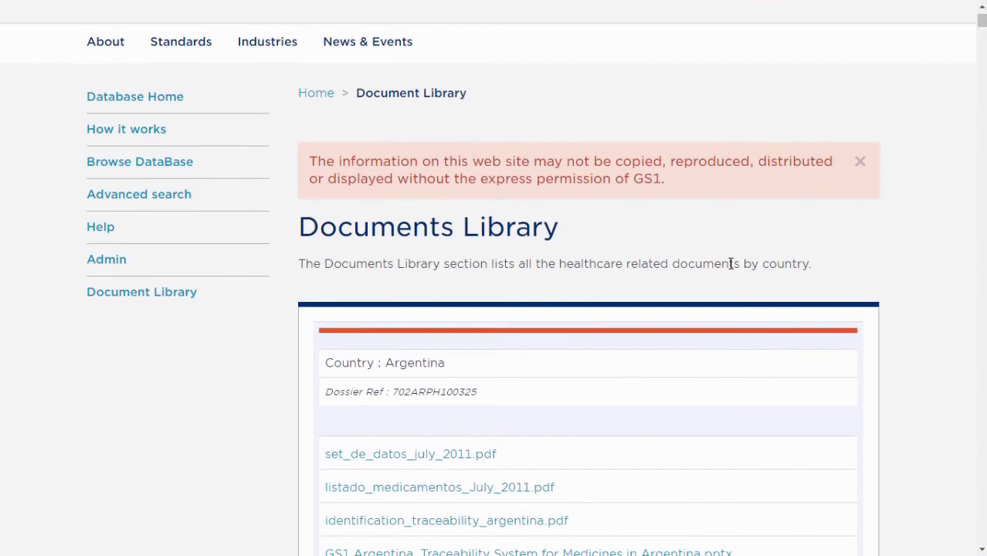
{"action": "scroll", "coordinate": [730, 263], "scroll_direction": "down", "scroll_amount": 1}
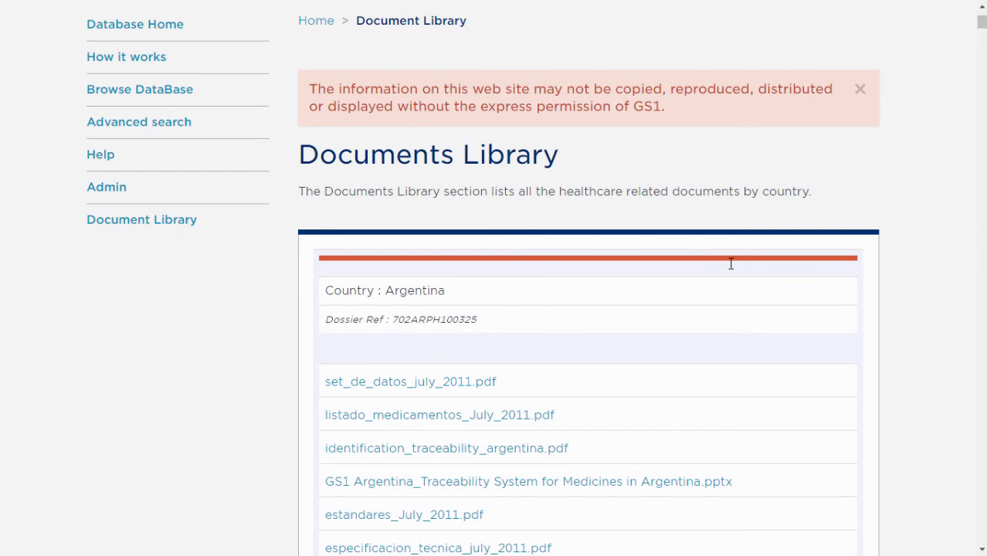